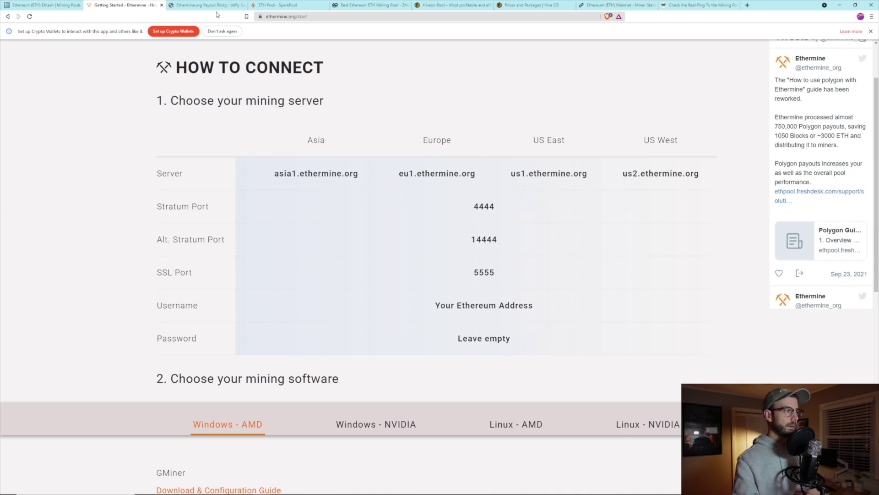
Review the mining server addresses and ports listed on the SparkPool, 2Miners and Hiveon pool pages
click(277, 5)
scroll(418, 298, down, 3)
scroll(417, 298, down, 2)
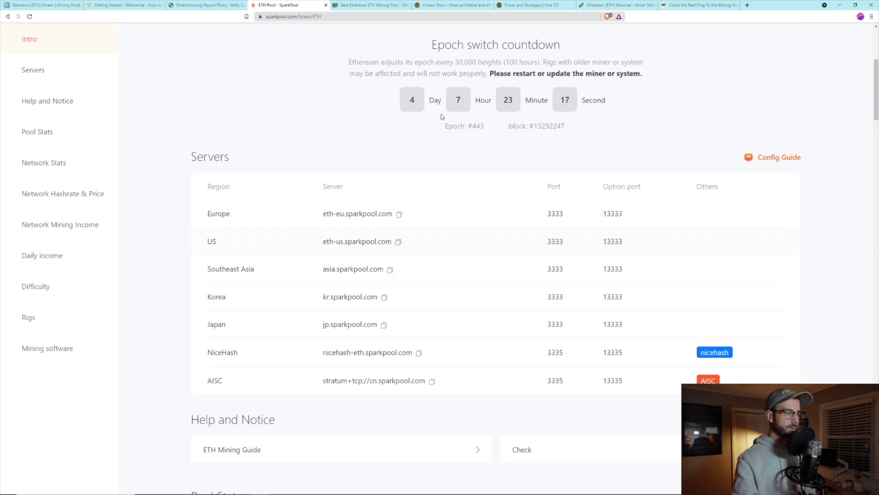
click(370, 5)
scroll(380, 270, down, 7)
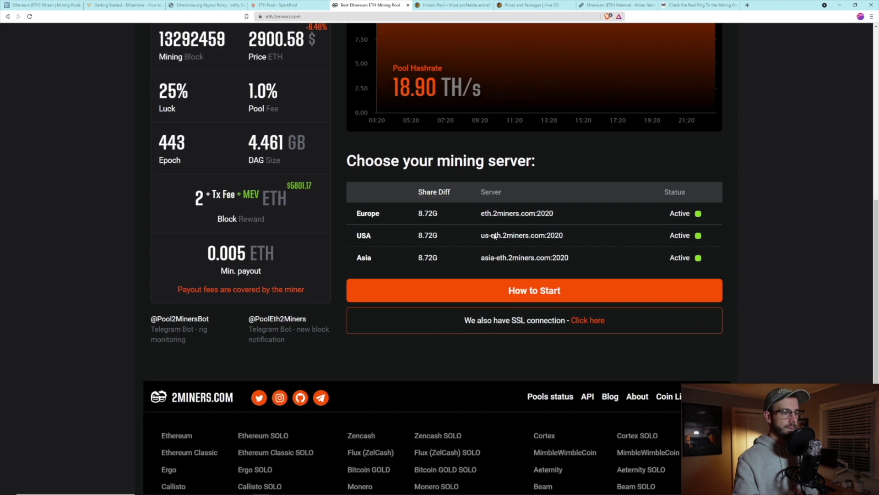
click(475, 7)
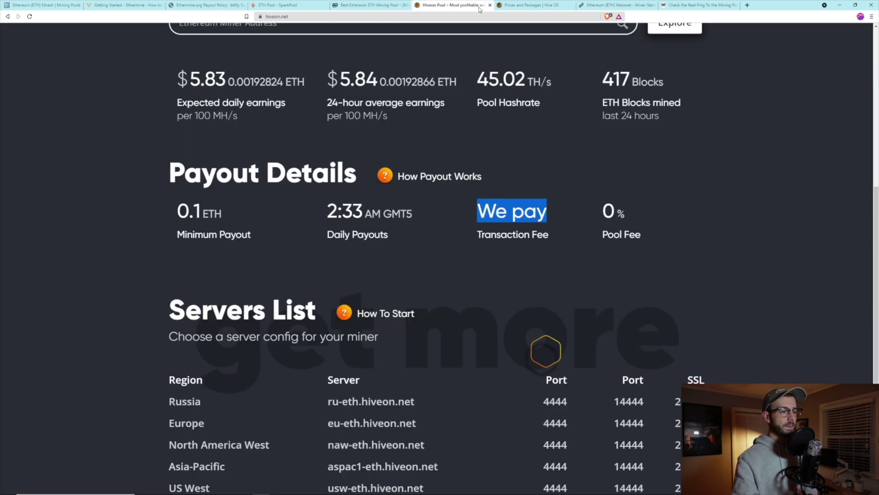
scroll(463, 316, down, 3)
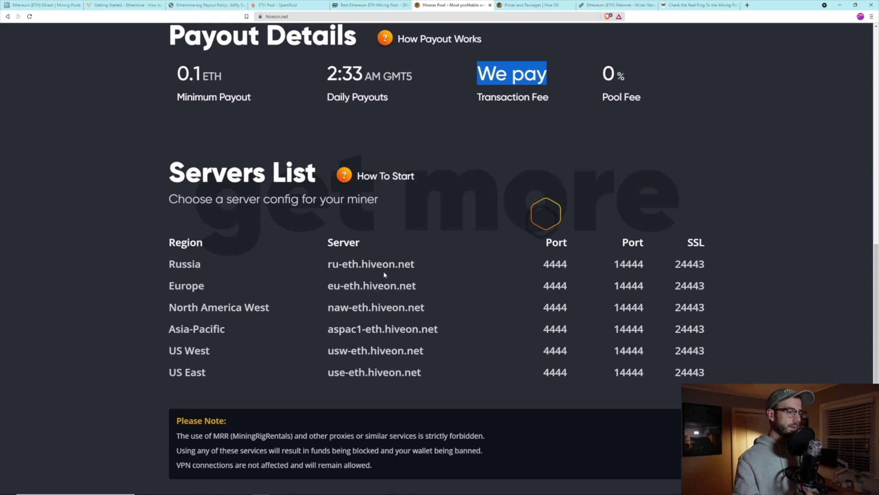
Read the 2Miners guide on pinging a mining pool with the stratum-ping tool
click(695, 7)
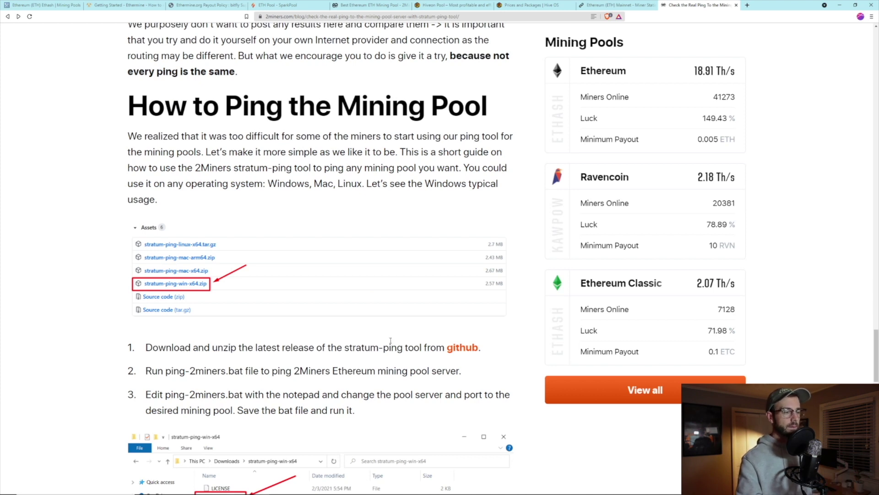
scroll(390, 343, down, 2)
scroll(394, 329, up, 1)
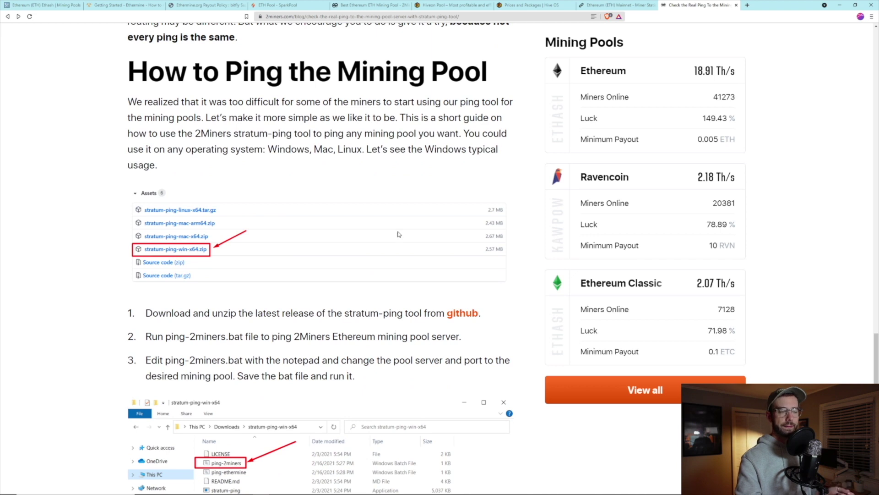
Run ping-2miners.bat, ping-ethermine.bat and ping-sparkpool.bat from the stratum-ping-win-x64 folder in File Explorer
click(178, 489)
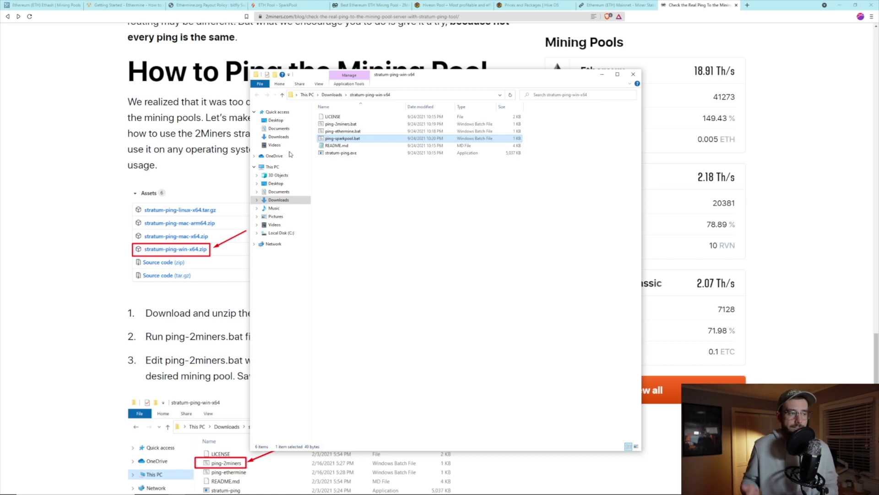
double_click(349, 124)
double_click(380, 132)
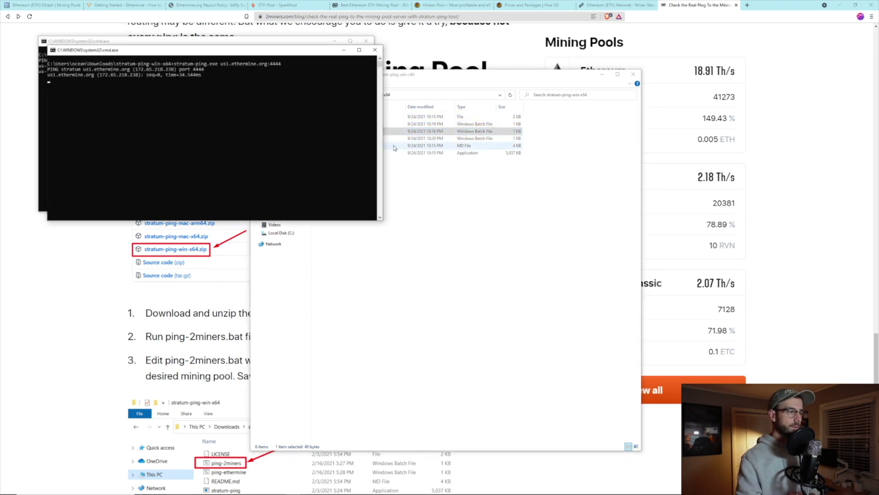
click(410, 88)
double_click(373, 138)
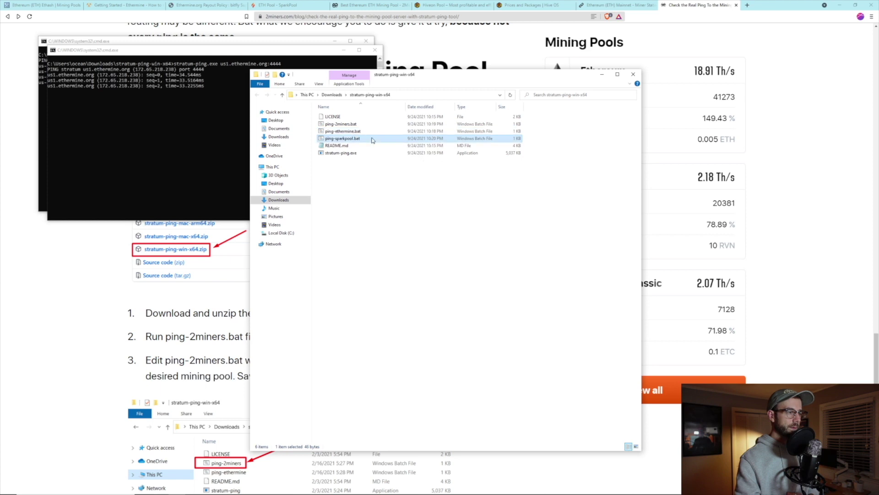
Spread out the three ping windows and compare the response times of 2Miners, Ethermine and SparkPool
drag(260, 62, 631, 87)
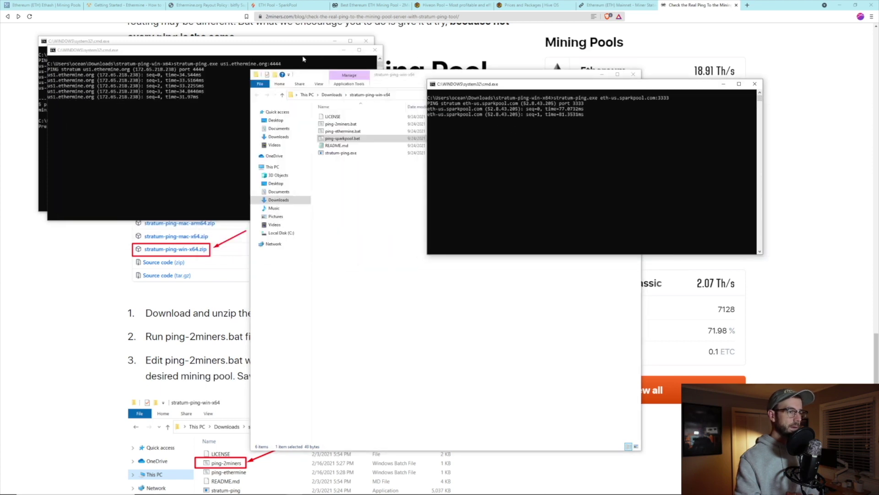
drag(259, 54, 354, 151)
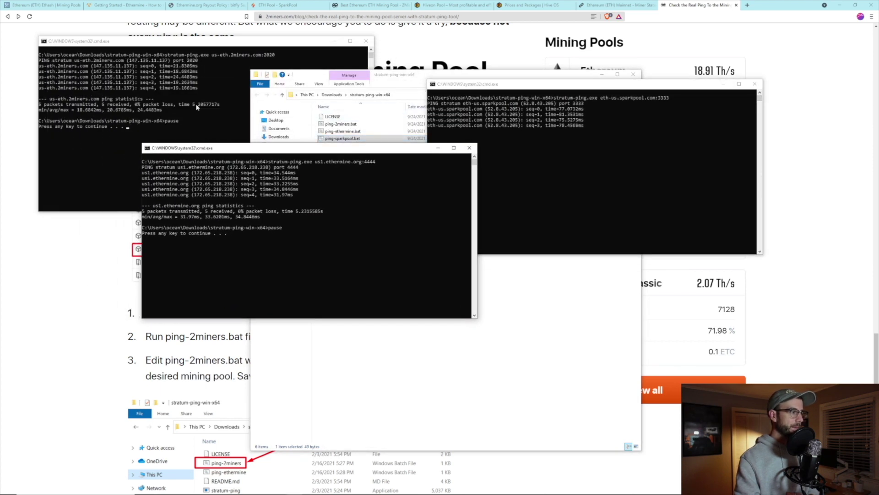
click(210, 99)
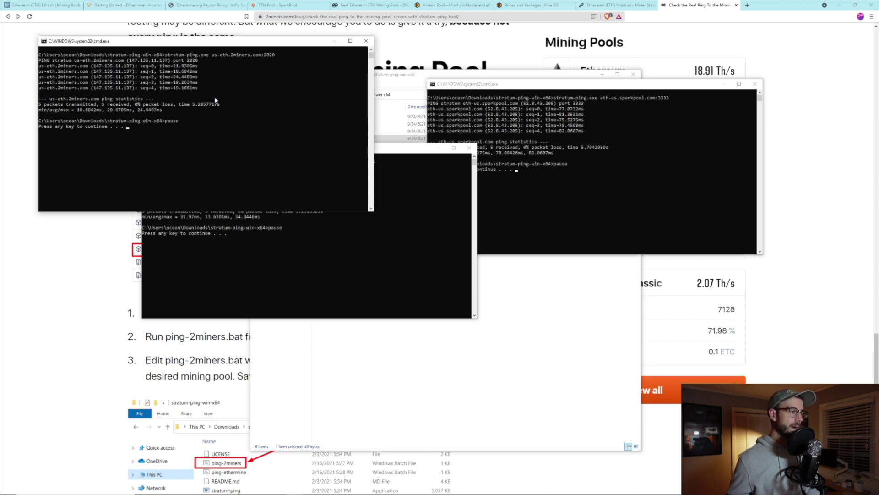
click(378, 188)
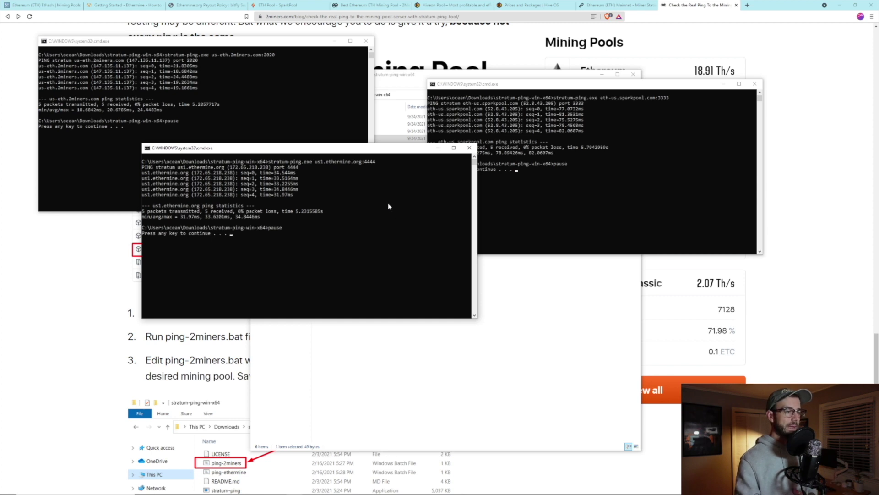
click(615, 198)
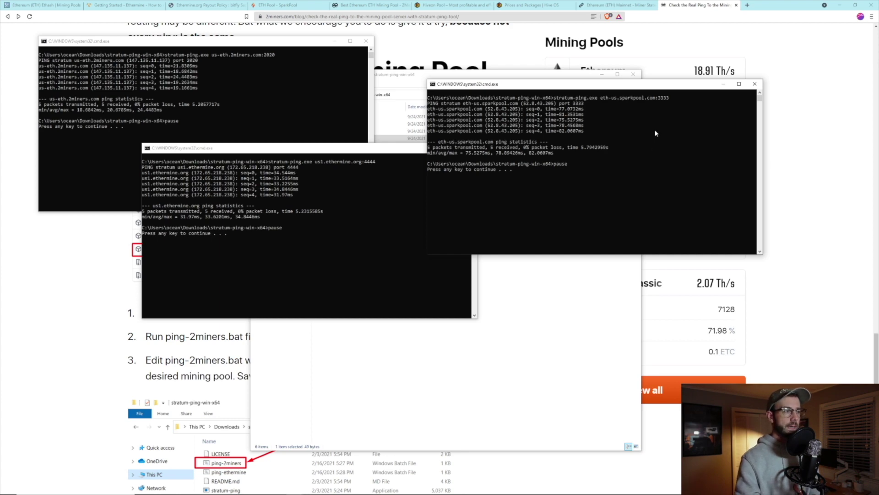
Switch back to the browser and examine the pool distribution chart and hashrate shares on etherchain.org's Miner Statistics page
click(614, 5)
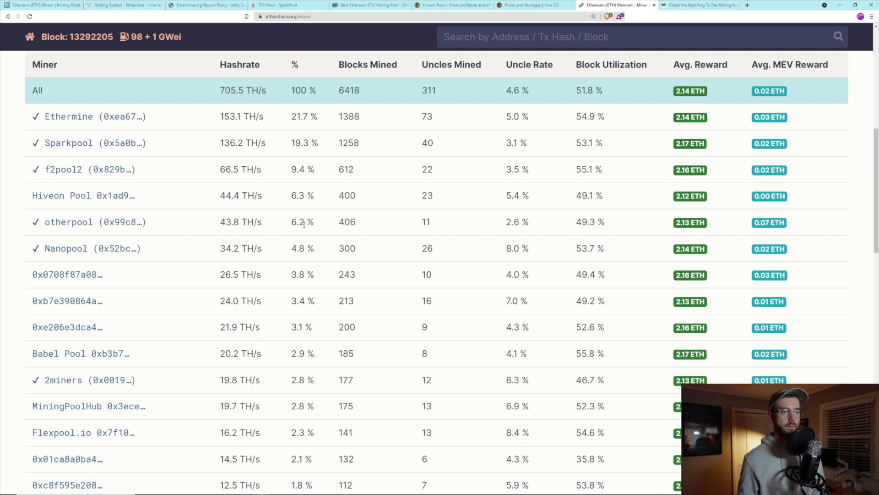
scroll(297, 381, down, 1)
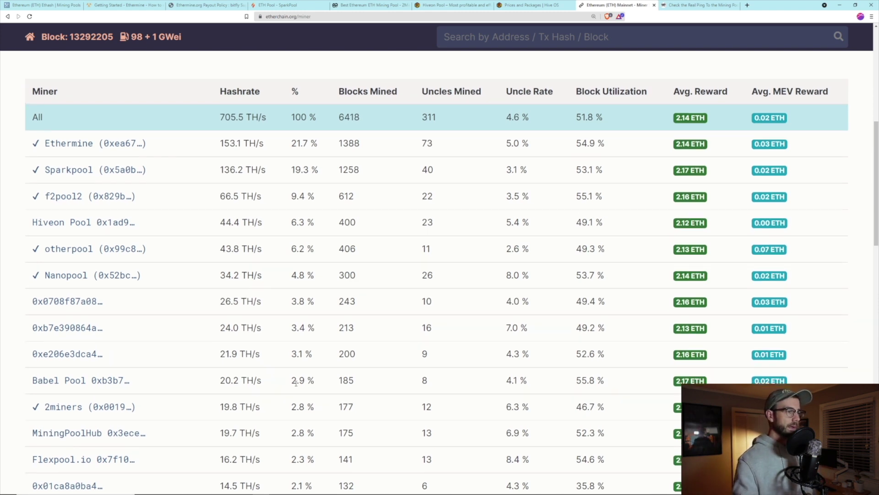
scroll(297, 381, up, 1)
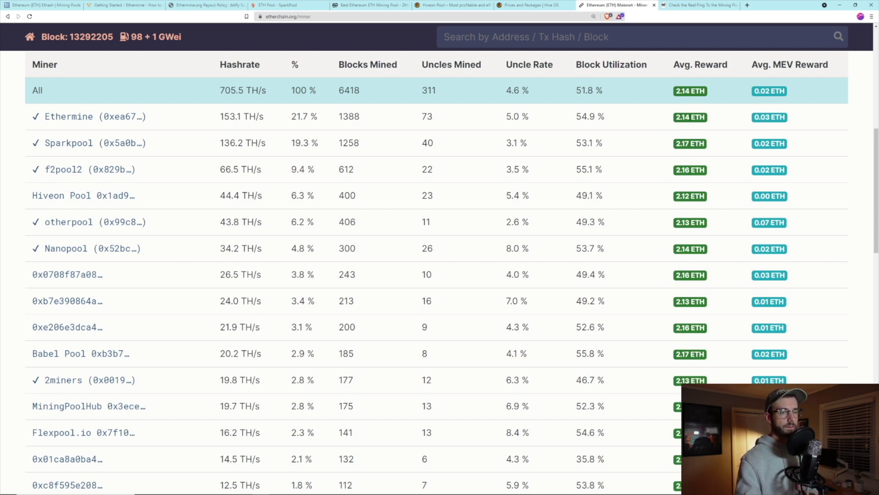
scroll(648, 221, up, 2)
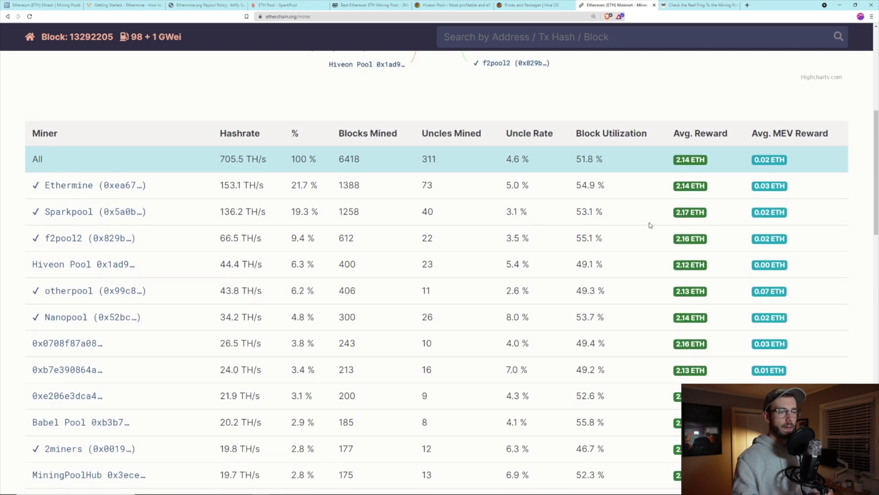
scroll(645, 223, up, 6)
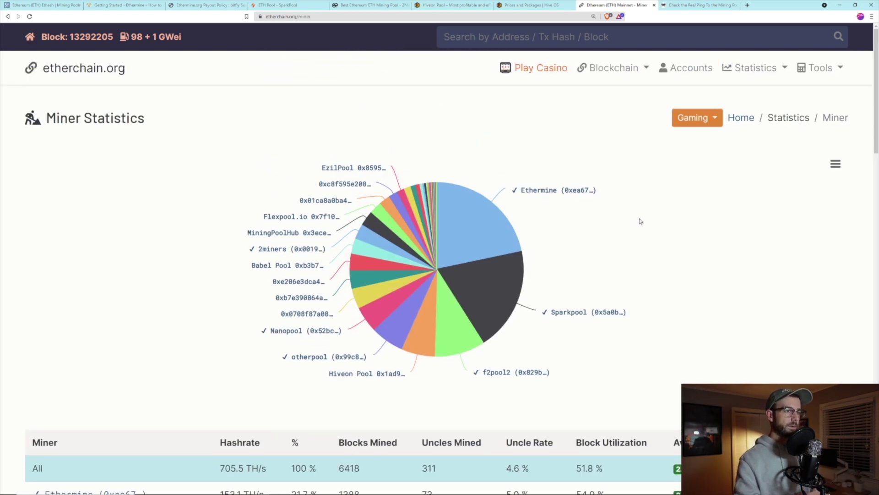
scroll(641, 222, down, 3)
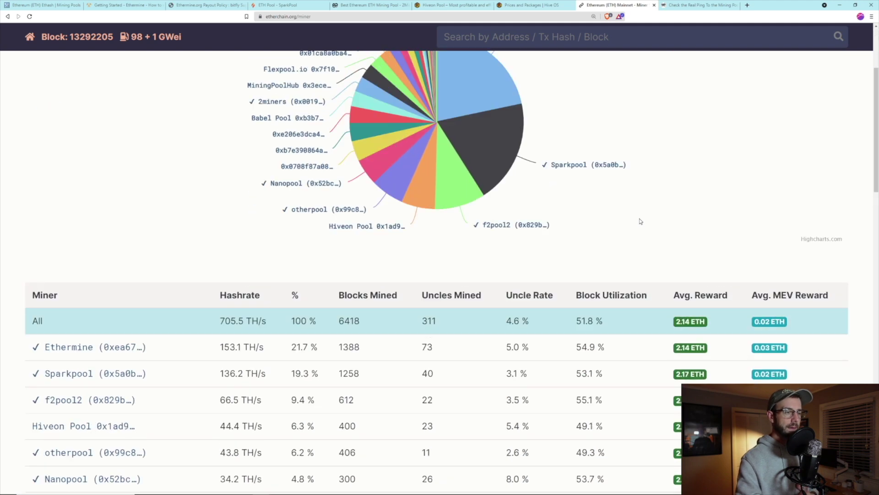
scroll(640, 222, up, 3)
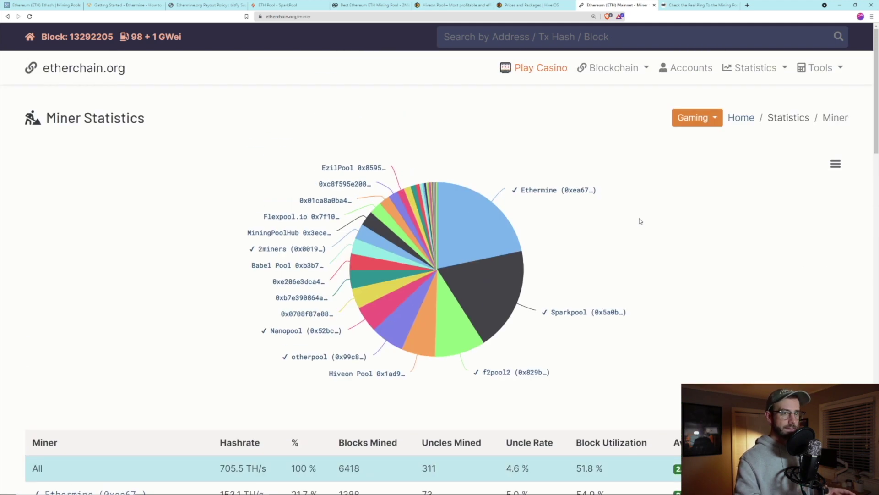
scroll(641, 221, down, 8)
scroll(678, 183, up, 3)
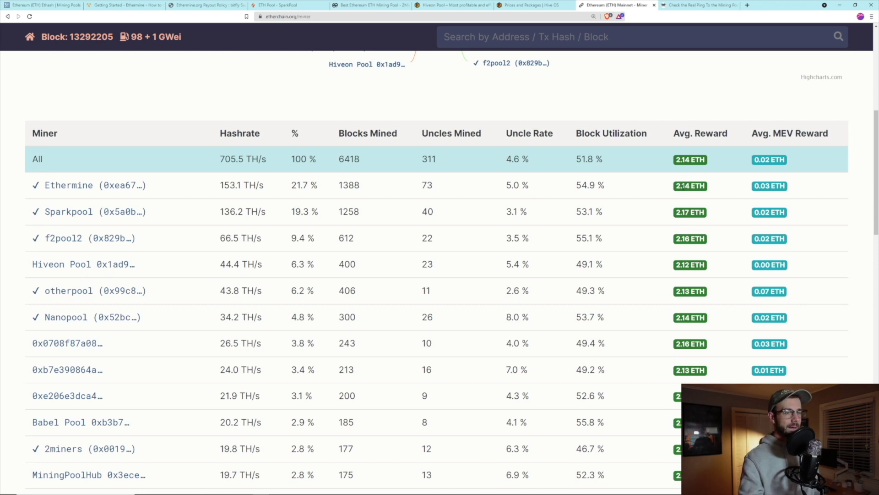
Compare the average rewards of Ethermine and Hiveon Pool in the miner table, then review the distribution chart
drag(676, 191, 691, 186)
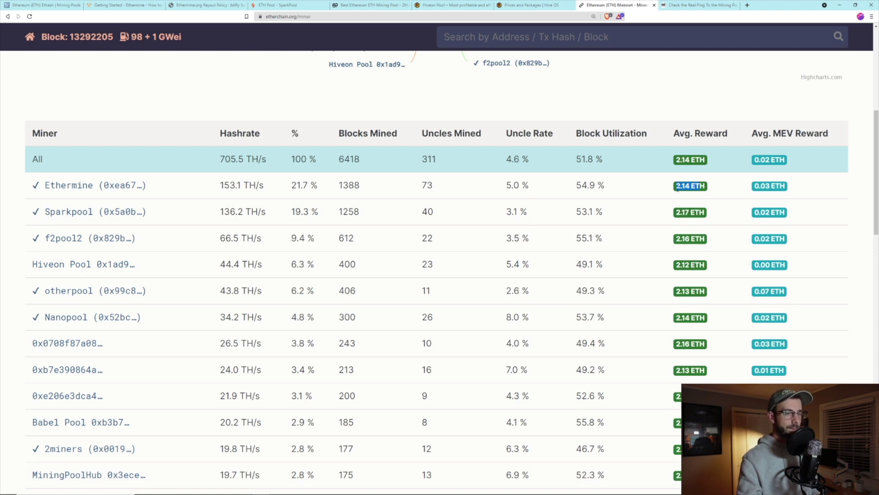
drag(678, 191, 699, 186)
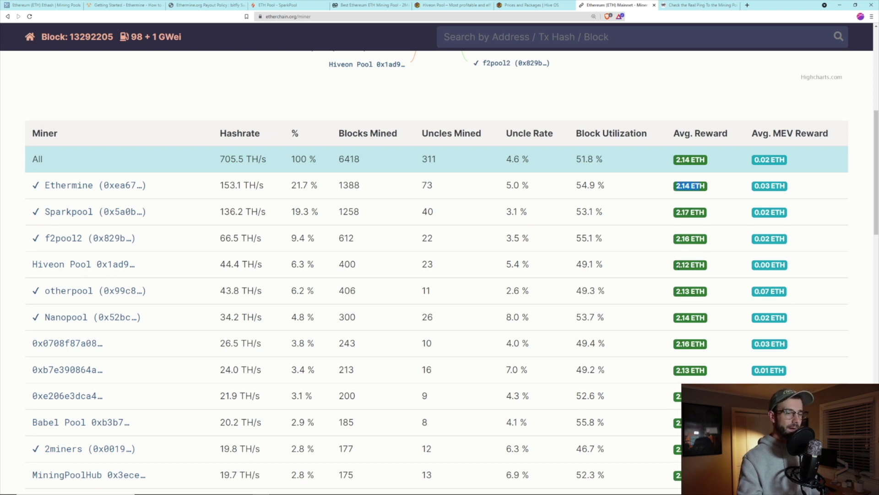
drag(673, 268, 698, 262)
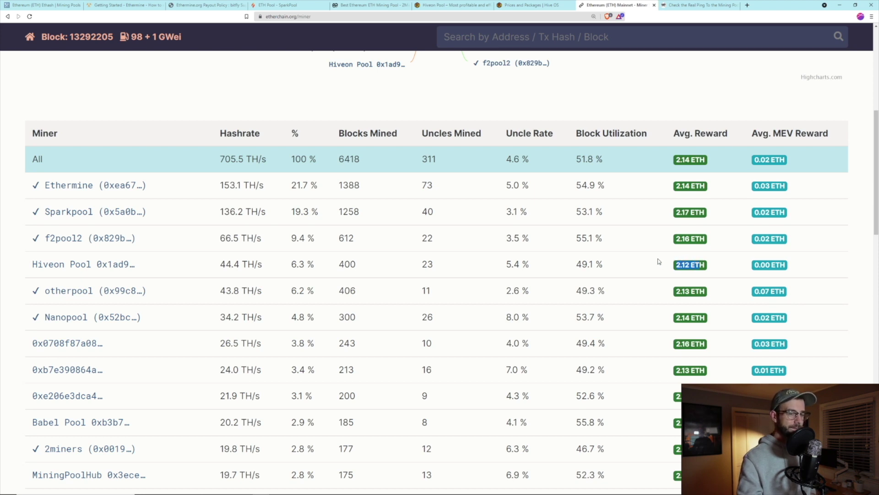
scroll(659, 261, up, 1)
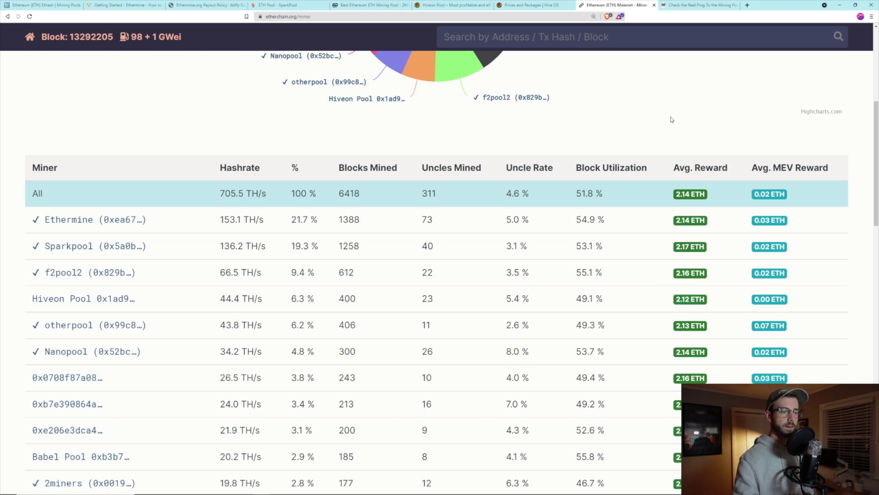
scroll(675, 253, down, 2)
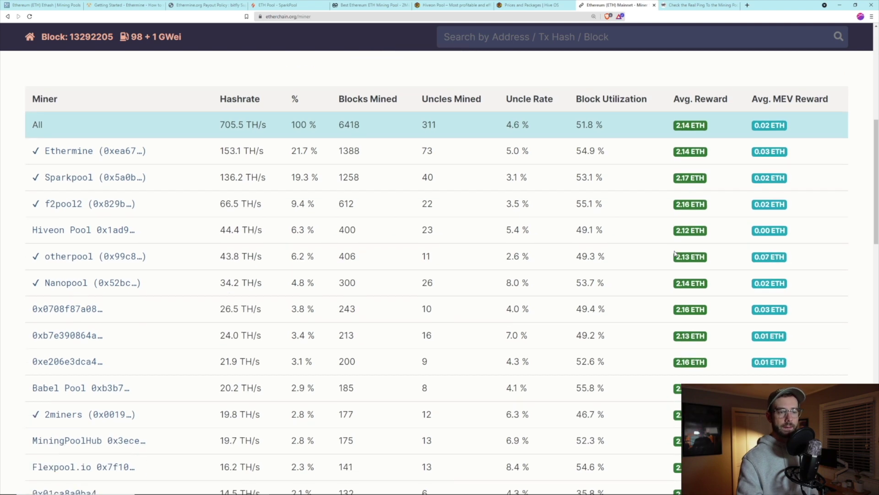
scroll(674, 253, up, 4)
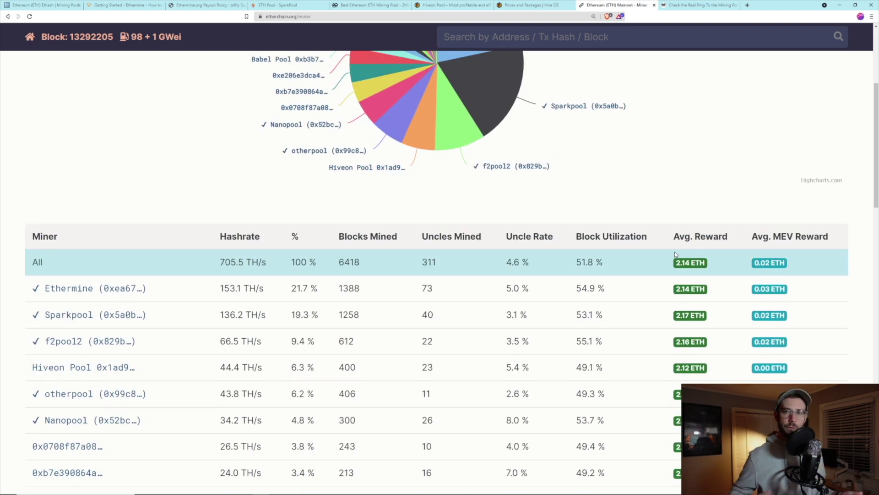
scroll(669, 254, up, 5)
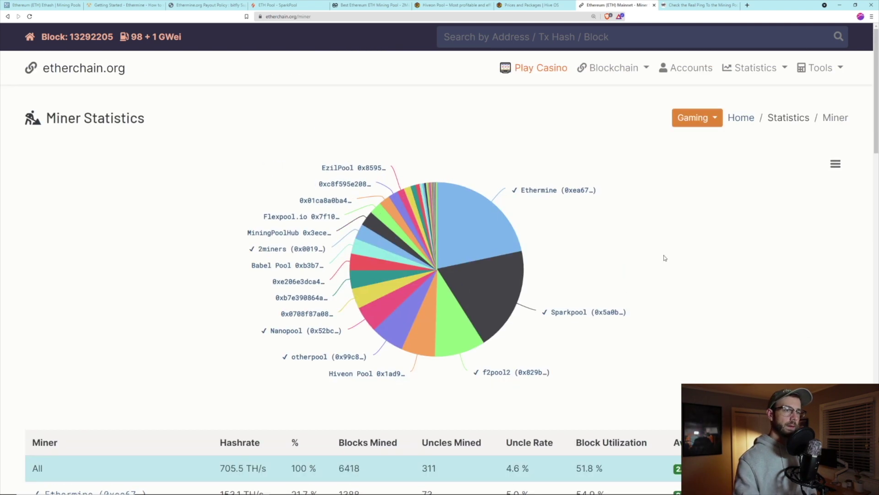